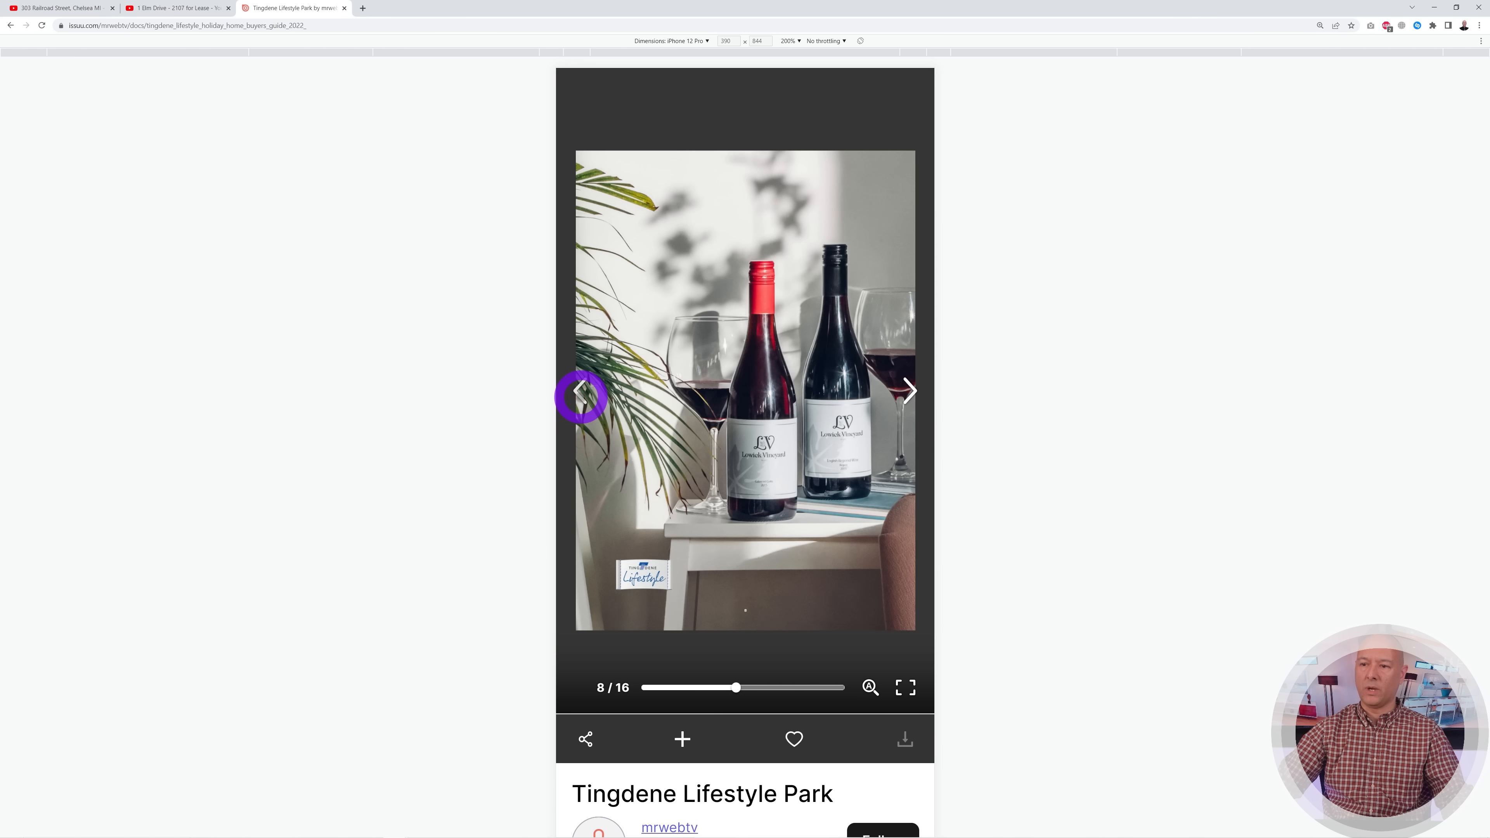
Page back through the publication in the mobile reader preview.
left_click(581, 397)
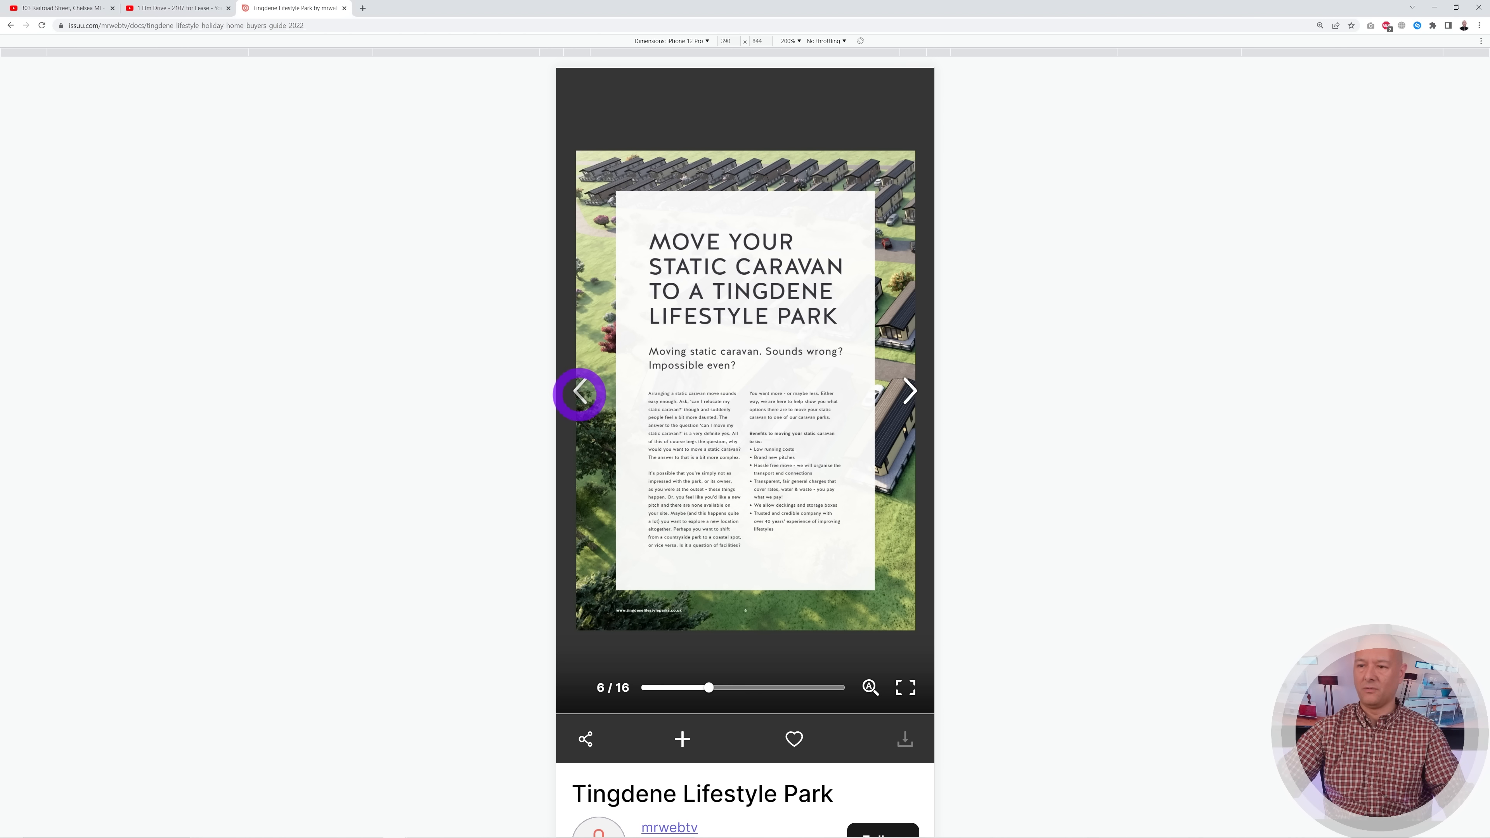
left_click(580, 395)
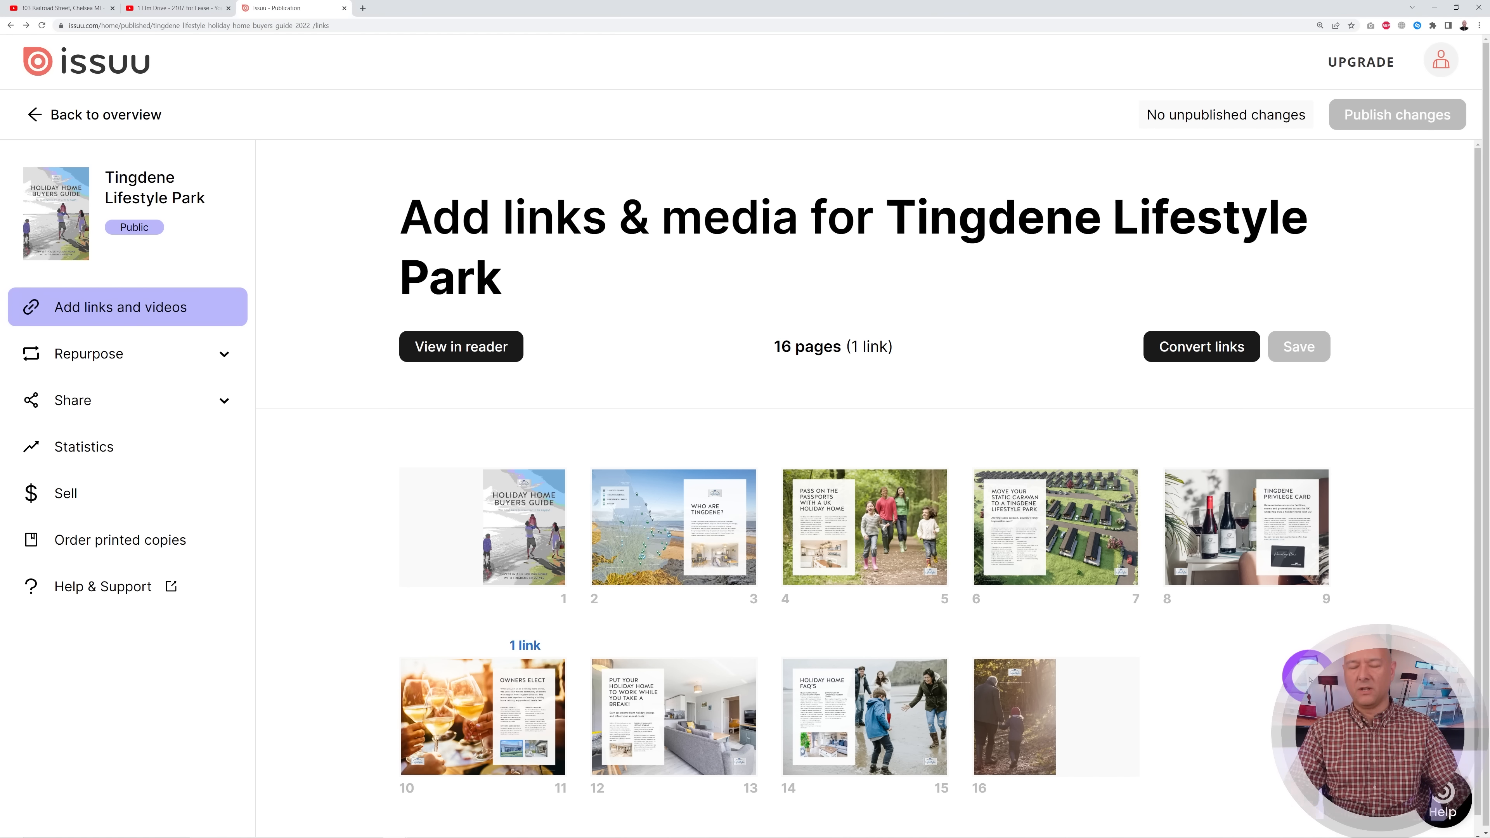
Open the Social Posts repurposing section for the Tingdene Lifestyle Park publication and look over its introduction.
left_click(224, 353)
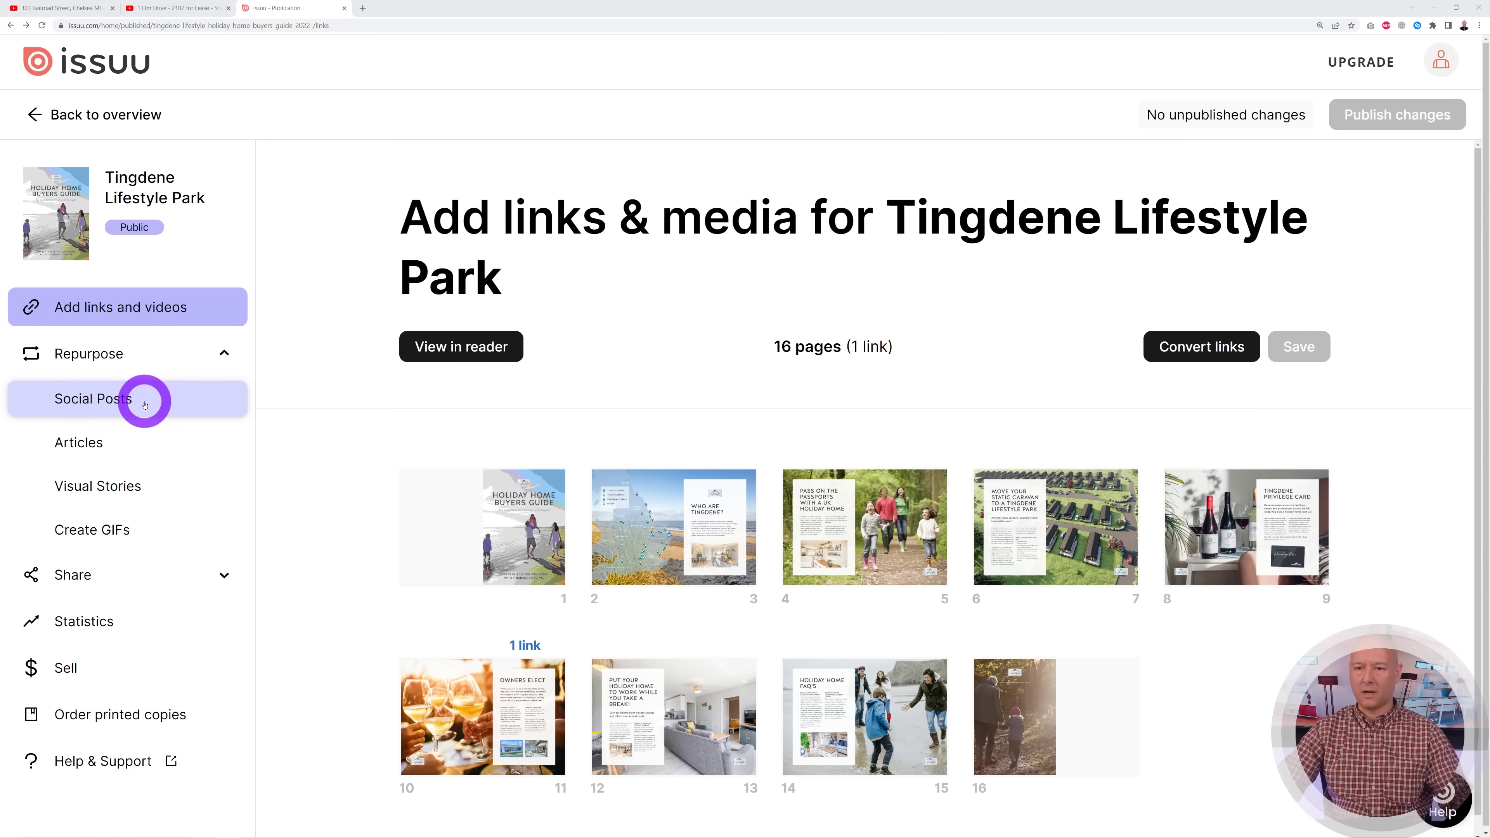
left_click(172, 405)
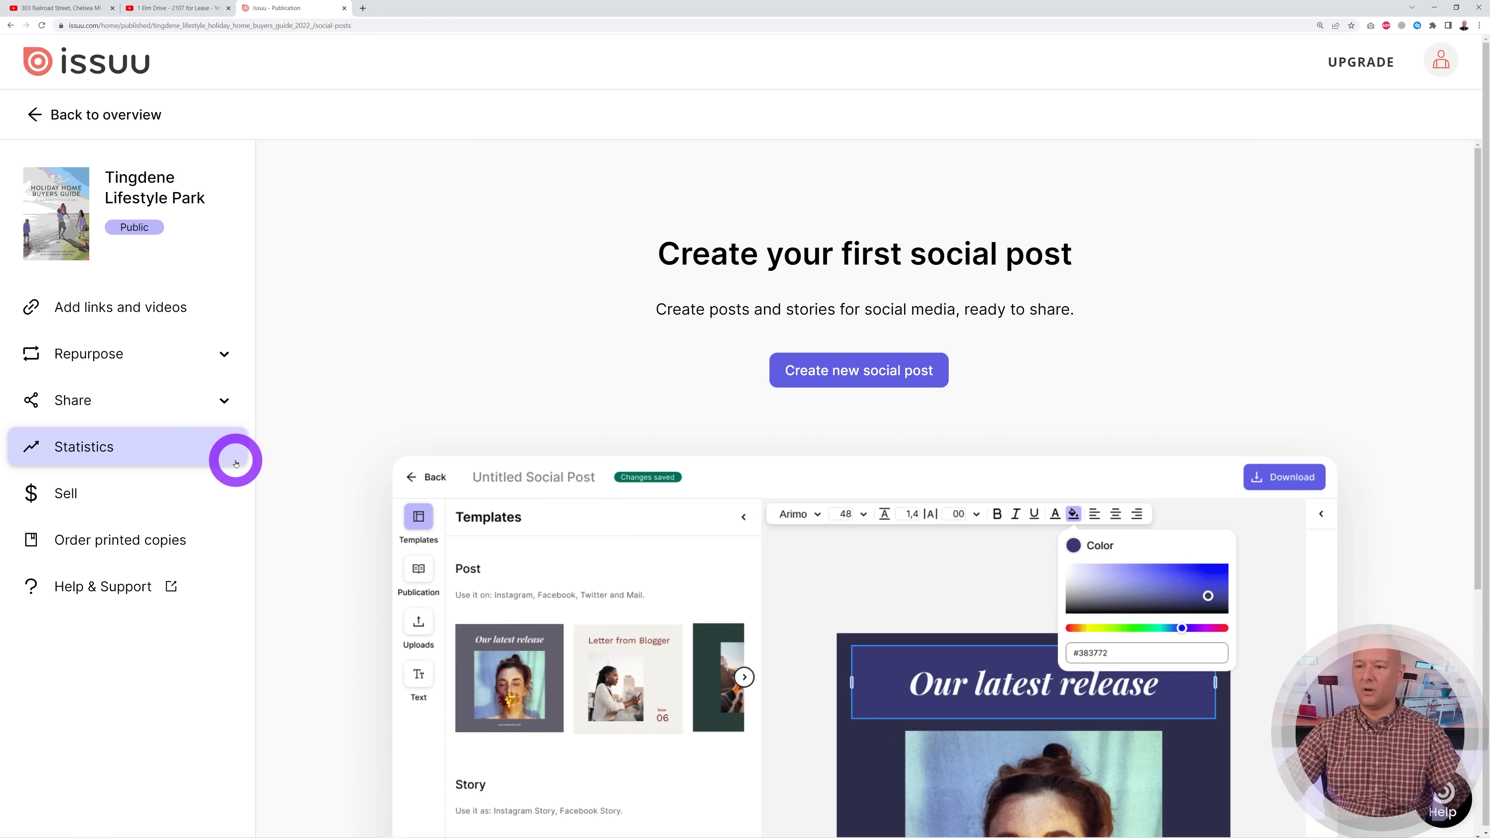
scroll(1189, 570, "down", 3)
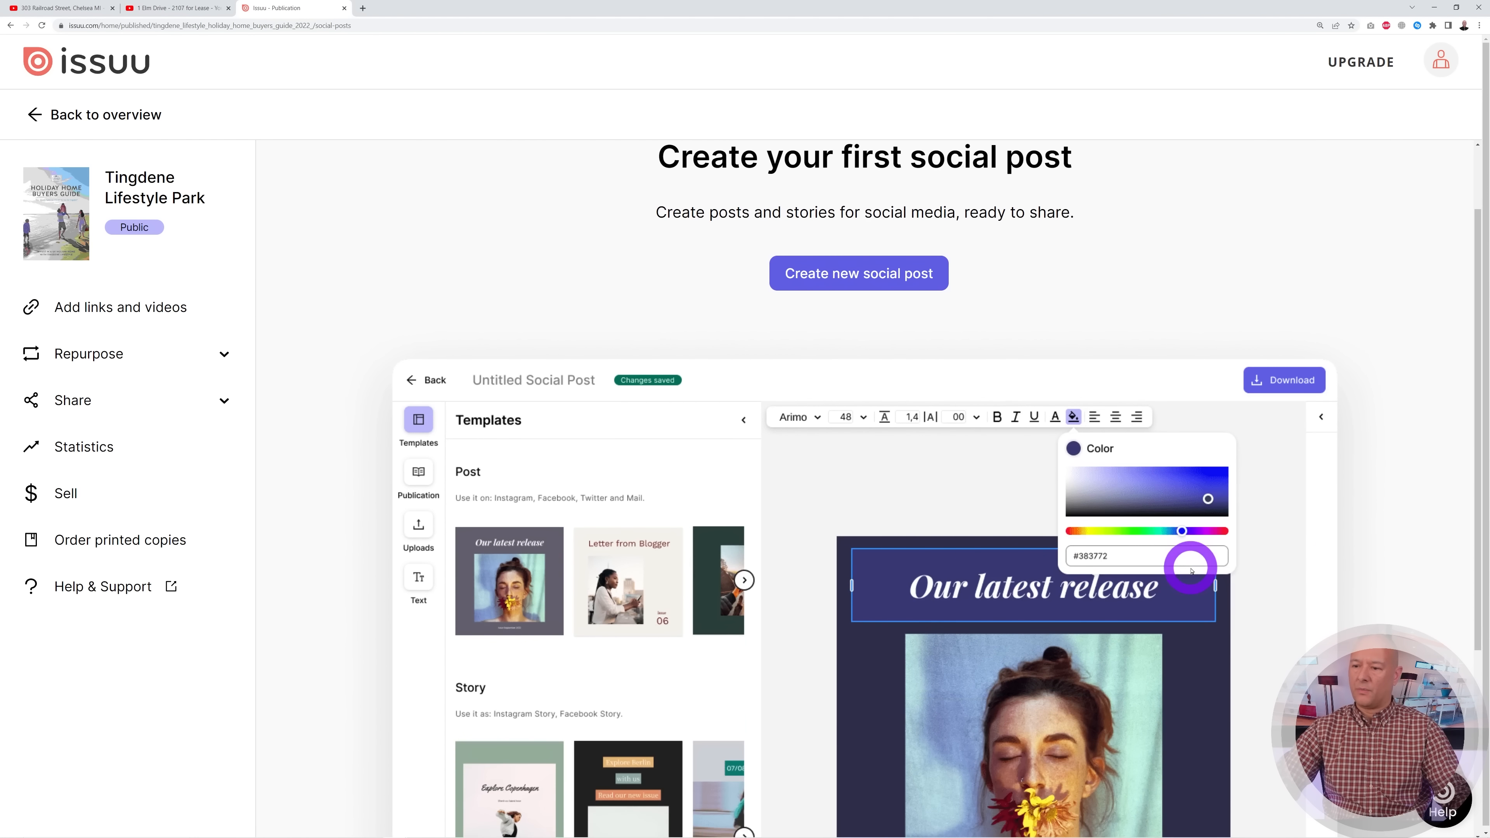
scroll(1190, 570, "down", 1)
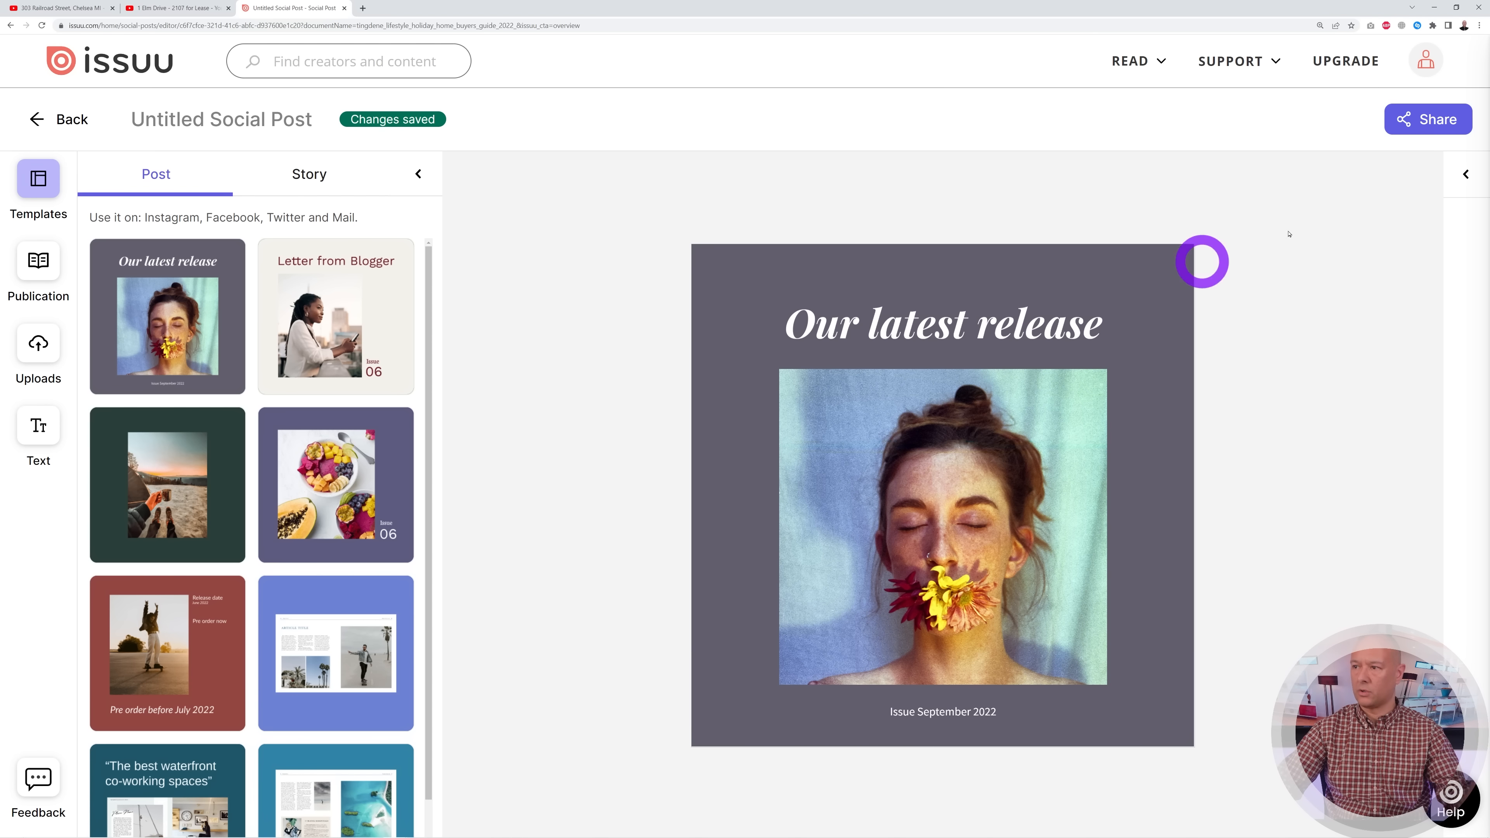
Show the publication's pages in the social post editor and load the images from pages 12-13.
left_click(1464, 186)
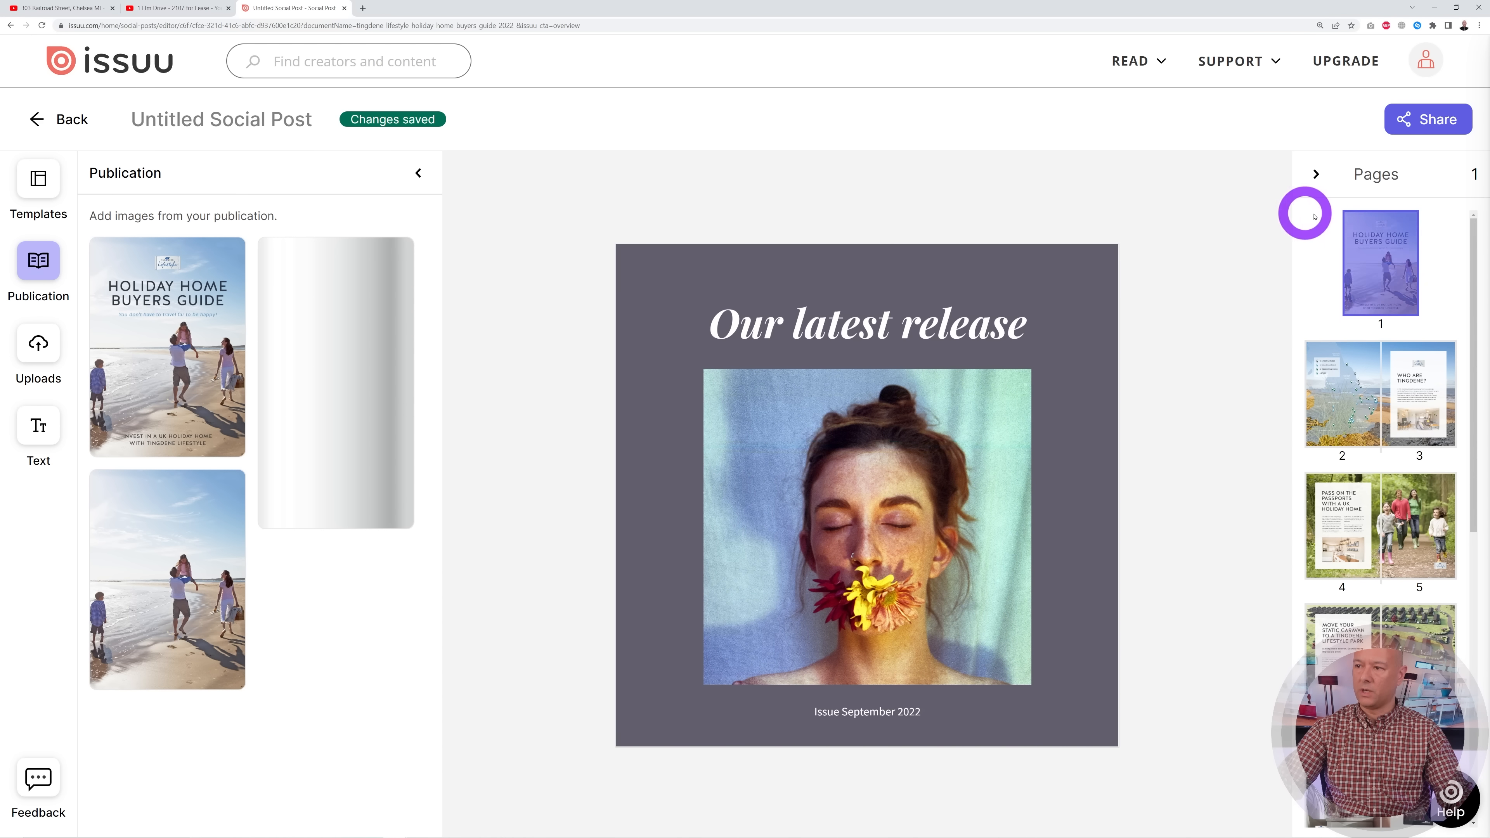
scroll(1410, 442, "down", 5)
scroll(1421, 450, "down", 4)
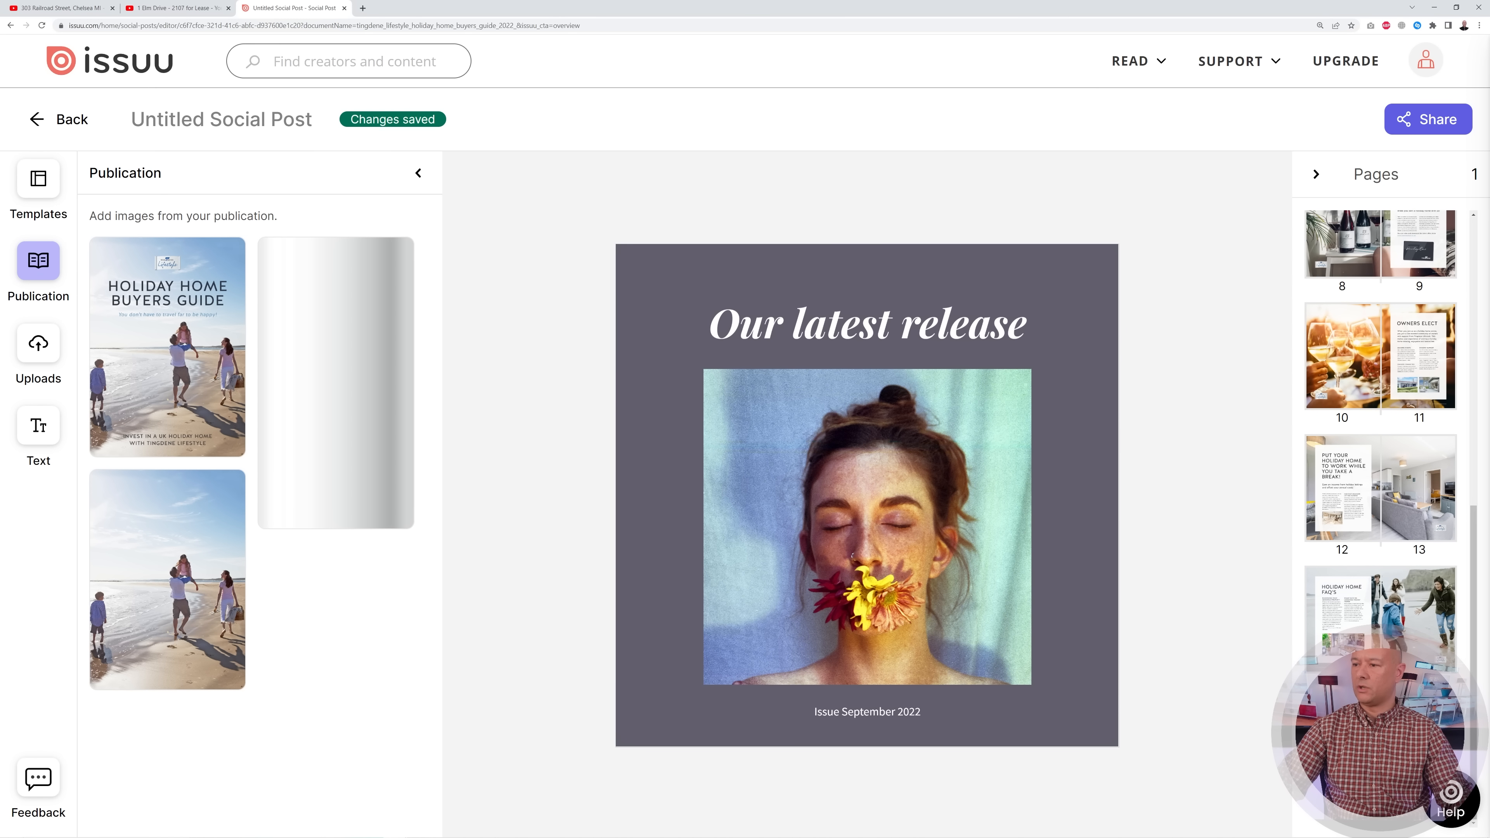
left_click(1421, 492)
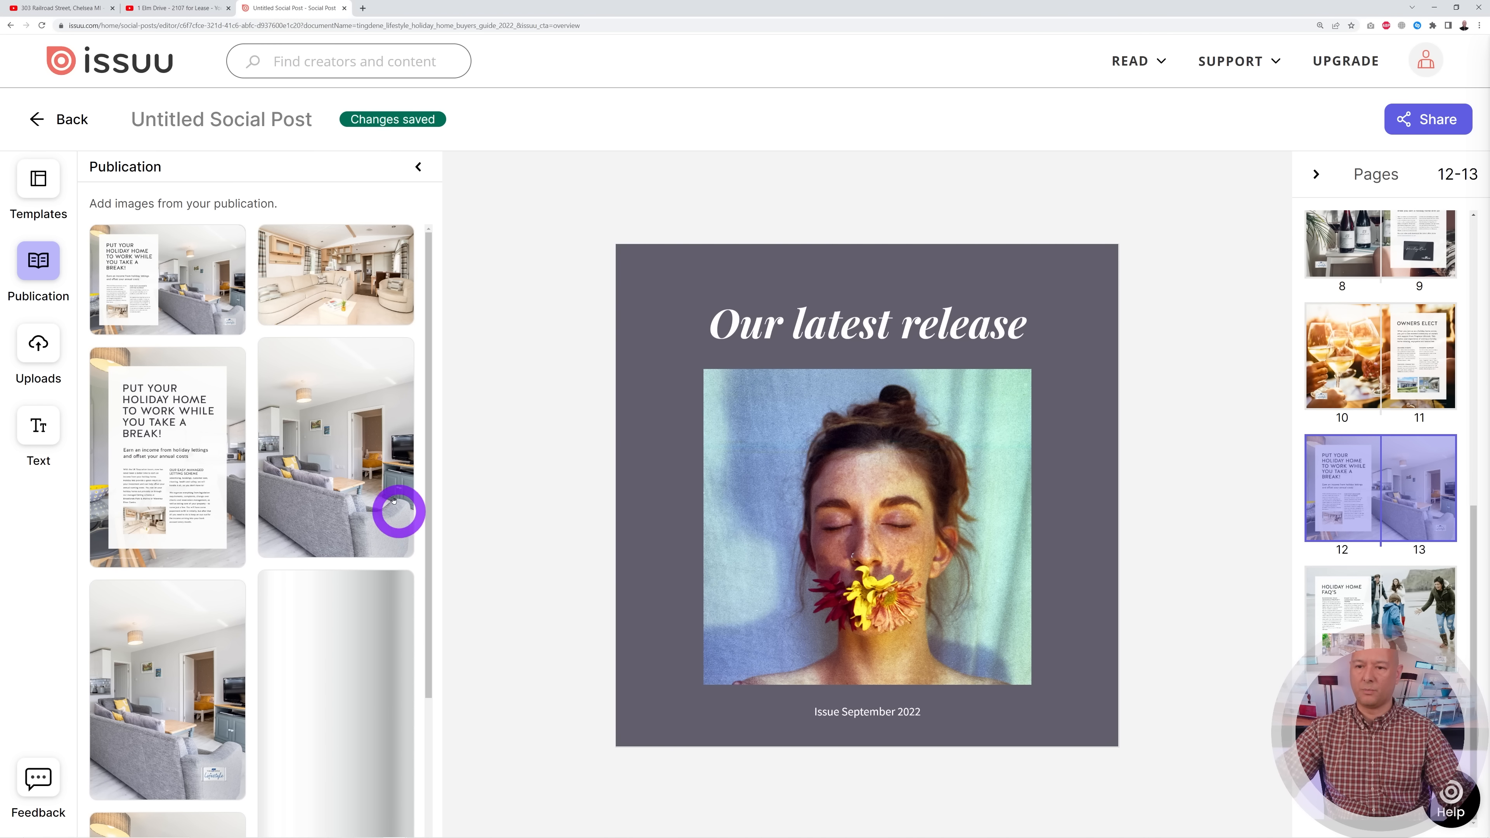
Replace the template's portrait photo with the cream-sofa and grey-sofa interior photos, overlapping them below the headline.
left_click(867, 526)
key("Delete")
left_click(336, 275)
left_click(335, 447)
left_click_drag(833, 781, 881, 720)
left_click_drag(968, 680, 969, 690)
left_click(891, 799)
Move the "Issue September 2022" caption to the lower-left part of the post, clear of the grey-sofa photo.
left_click(841, 712)
left_click(888, 716)
left_click_drag(888, 717, 766, 715)
Move the headline slightly up and replace its text with "Tingdene Lifestyle Park".
left_click(881, 333)
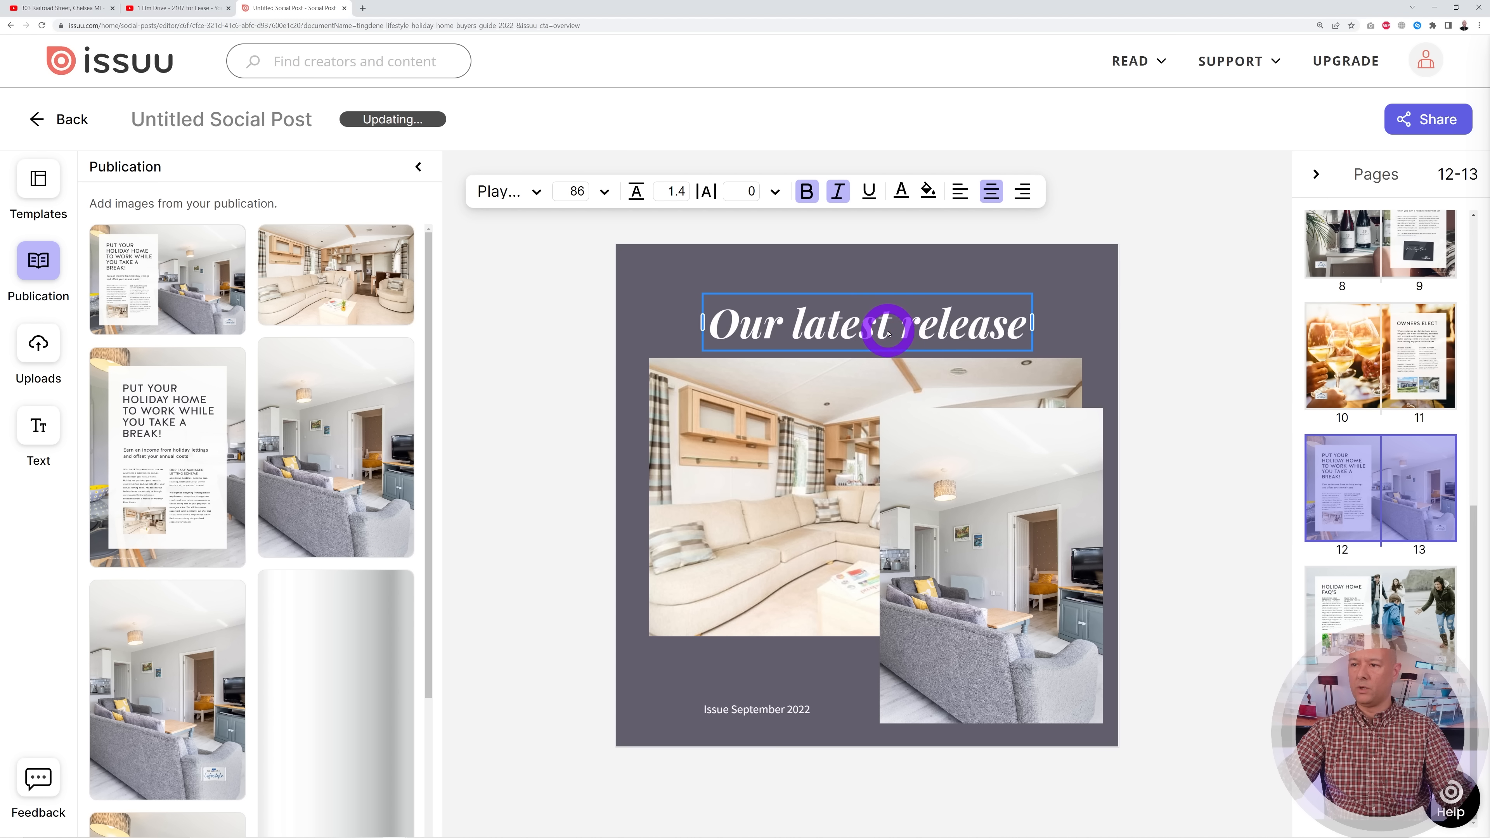
left_click_drag(881, 333, 891, 315)
double_click(890, 315)
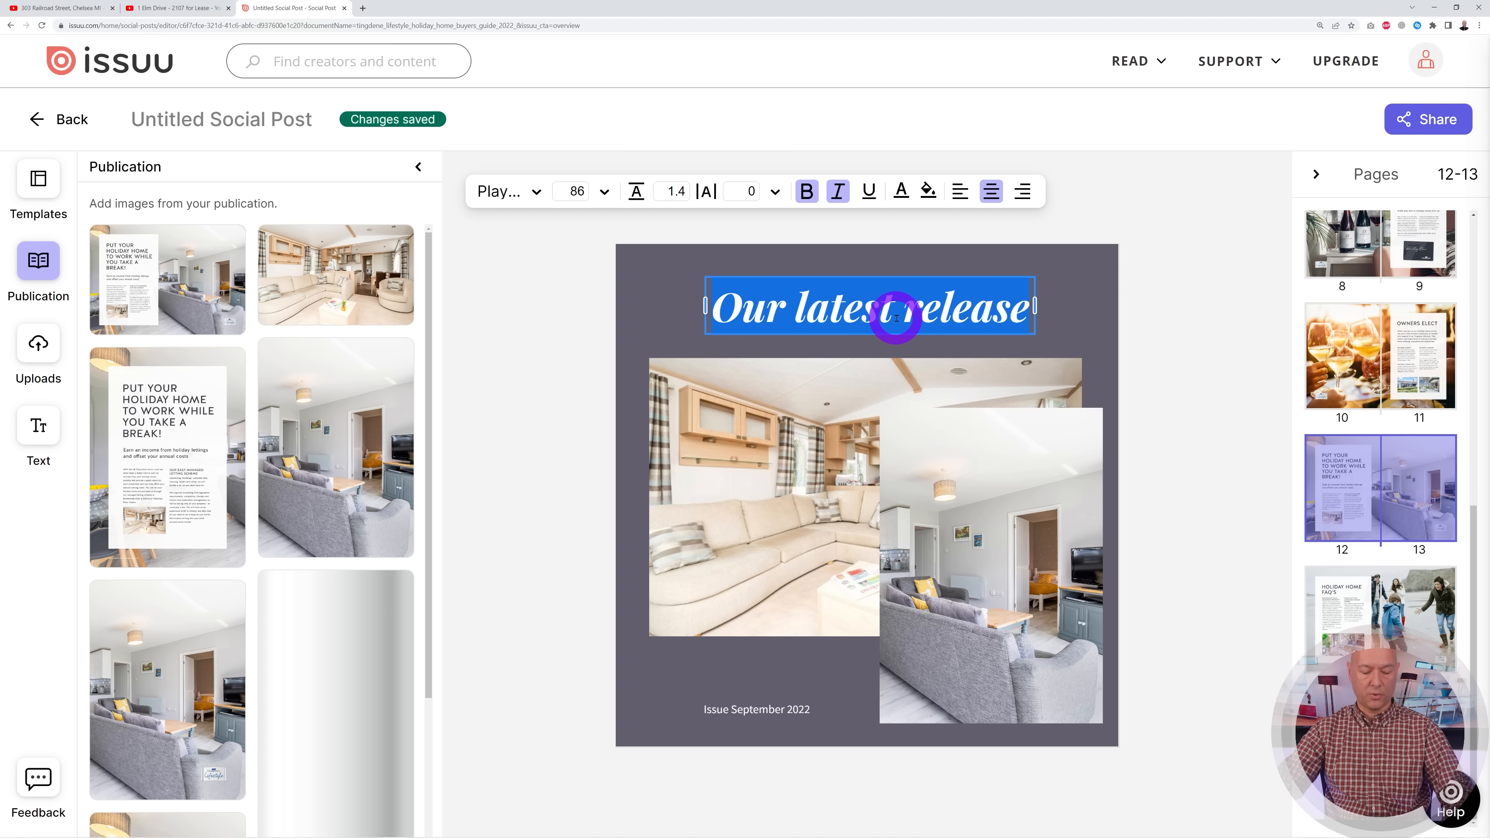
type("Tingdene Lifestyle Park")
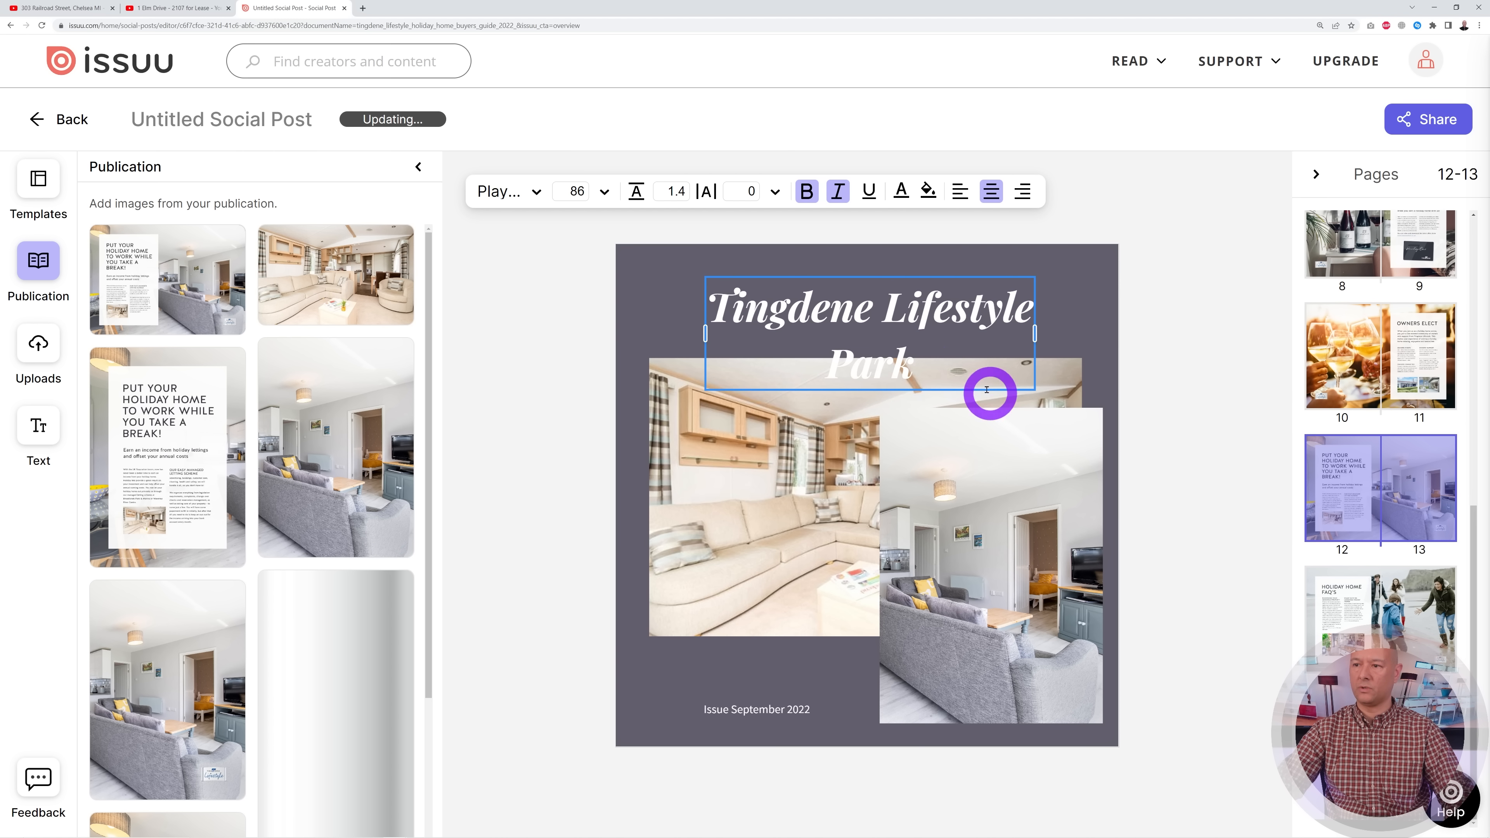
Widen the headline text box on both sides so the title fits on one line above the photos.
left_click_drag(705, 334, 652, 334)
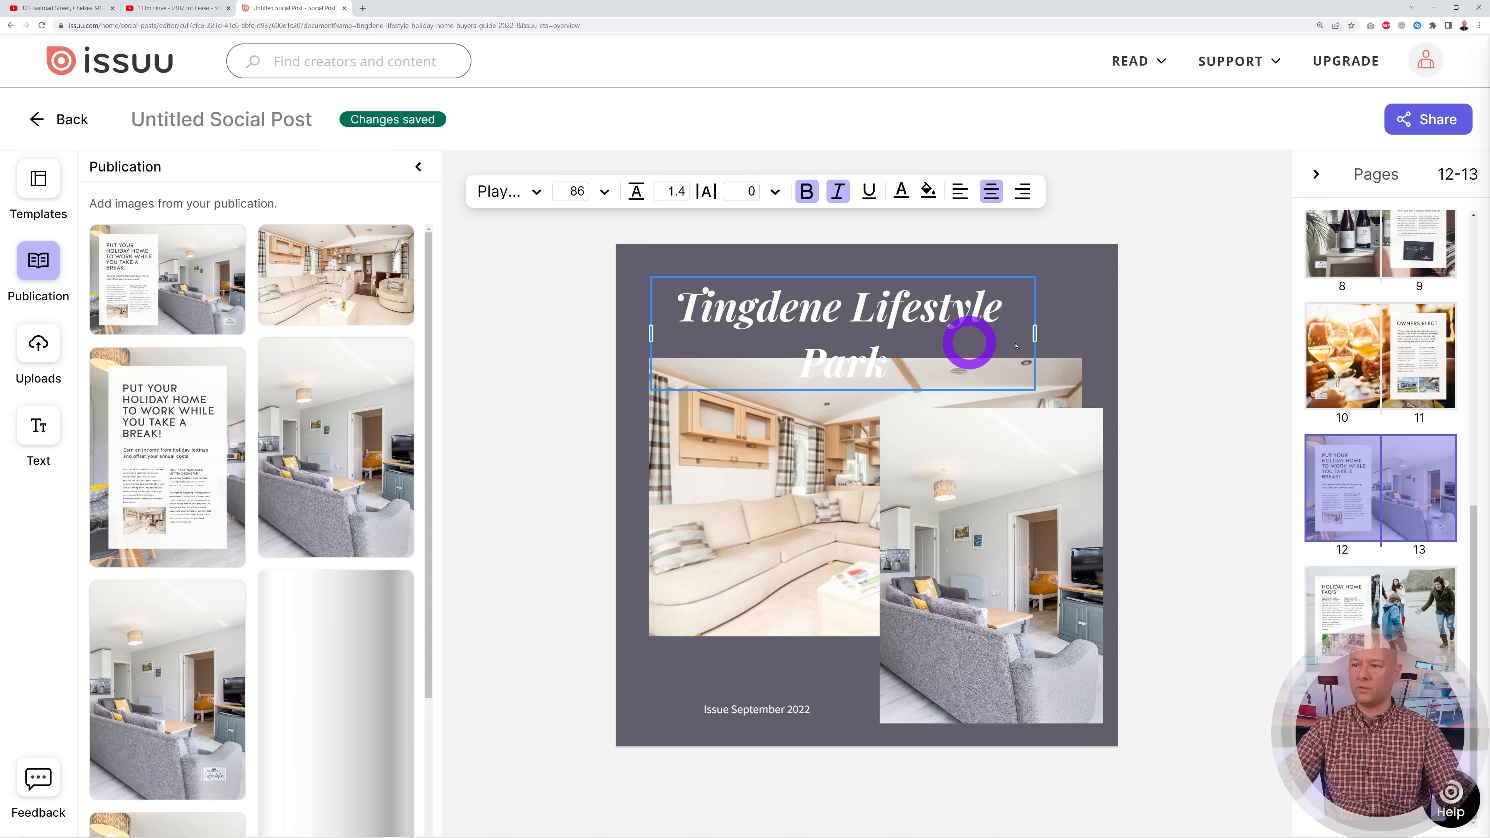
left_click_drag(1034, 334, 1083, 333)
left_click_drag(913, 317, 911, 316)
left_click(552, 579)
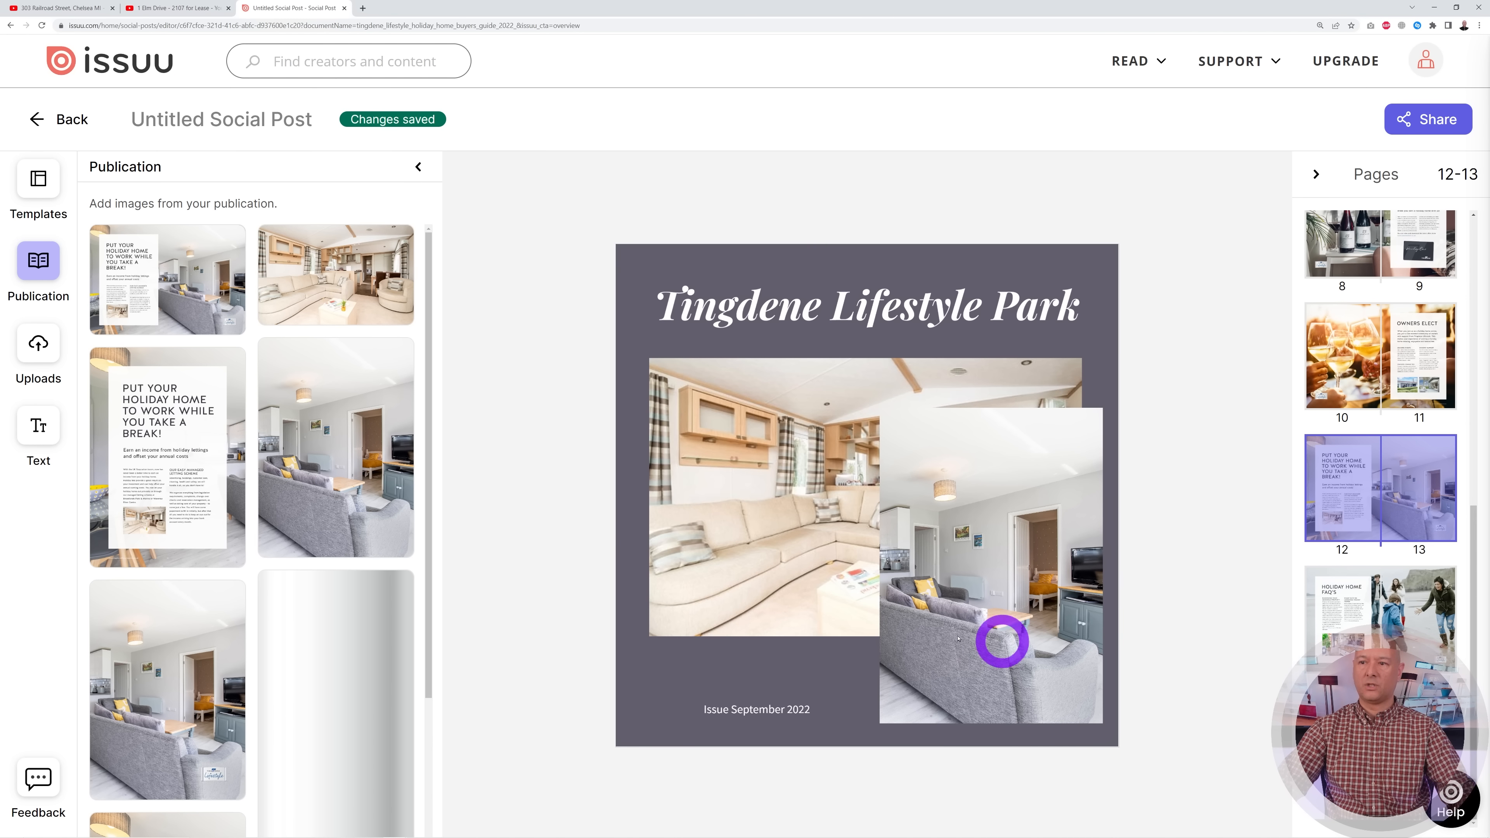
Rename the untitled social post as "Tingdene Lifestyle Park".
left_click(243, 120)
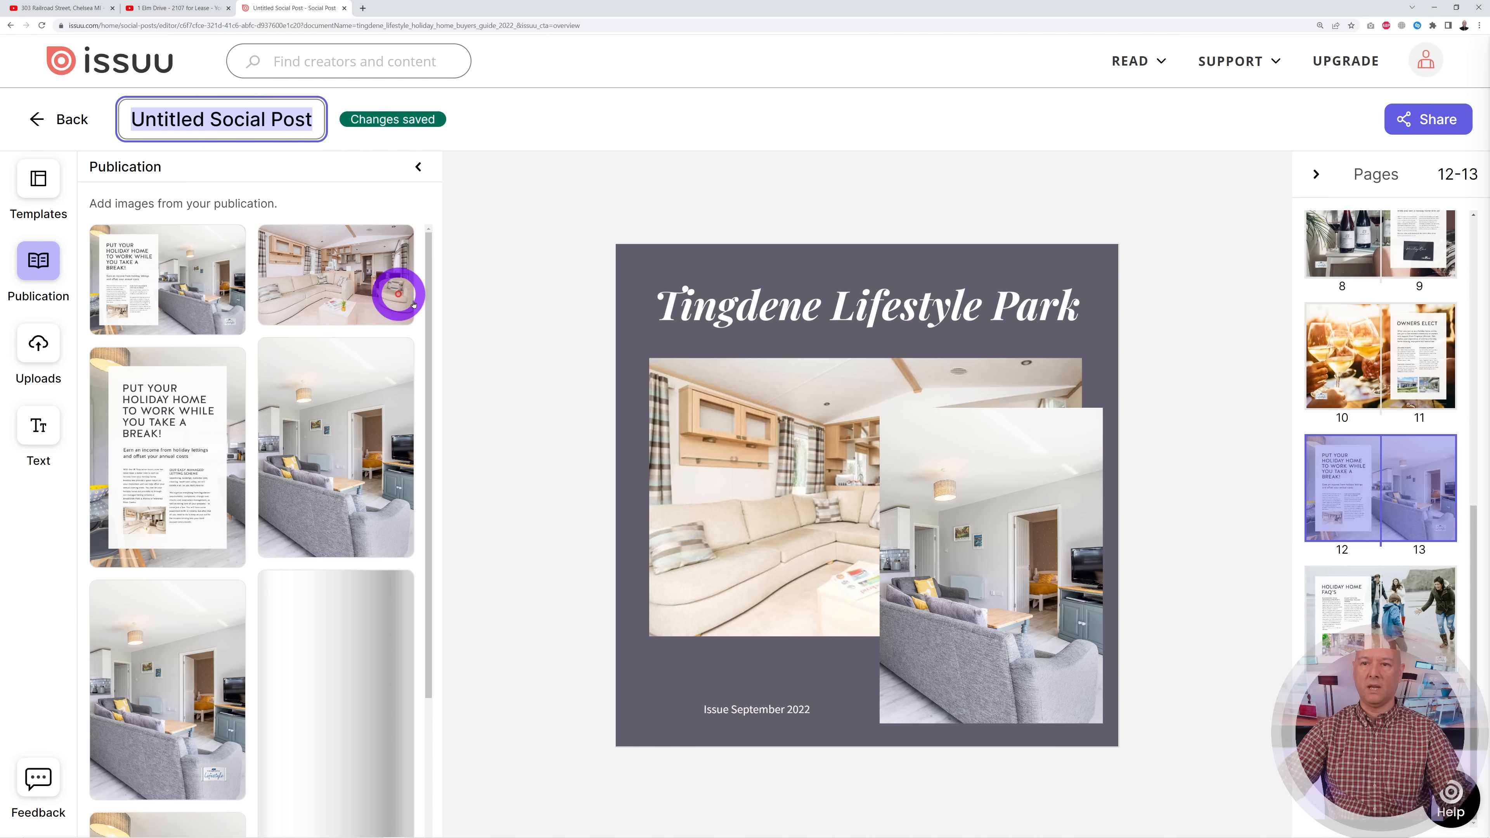
type("Tingdene Lifestyle Park")
left_click(538, 464)
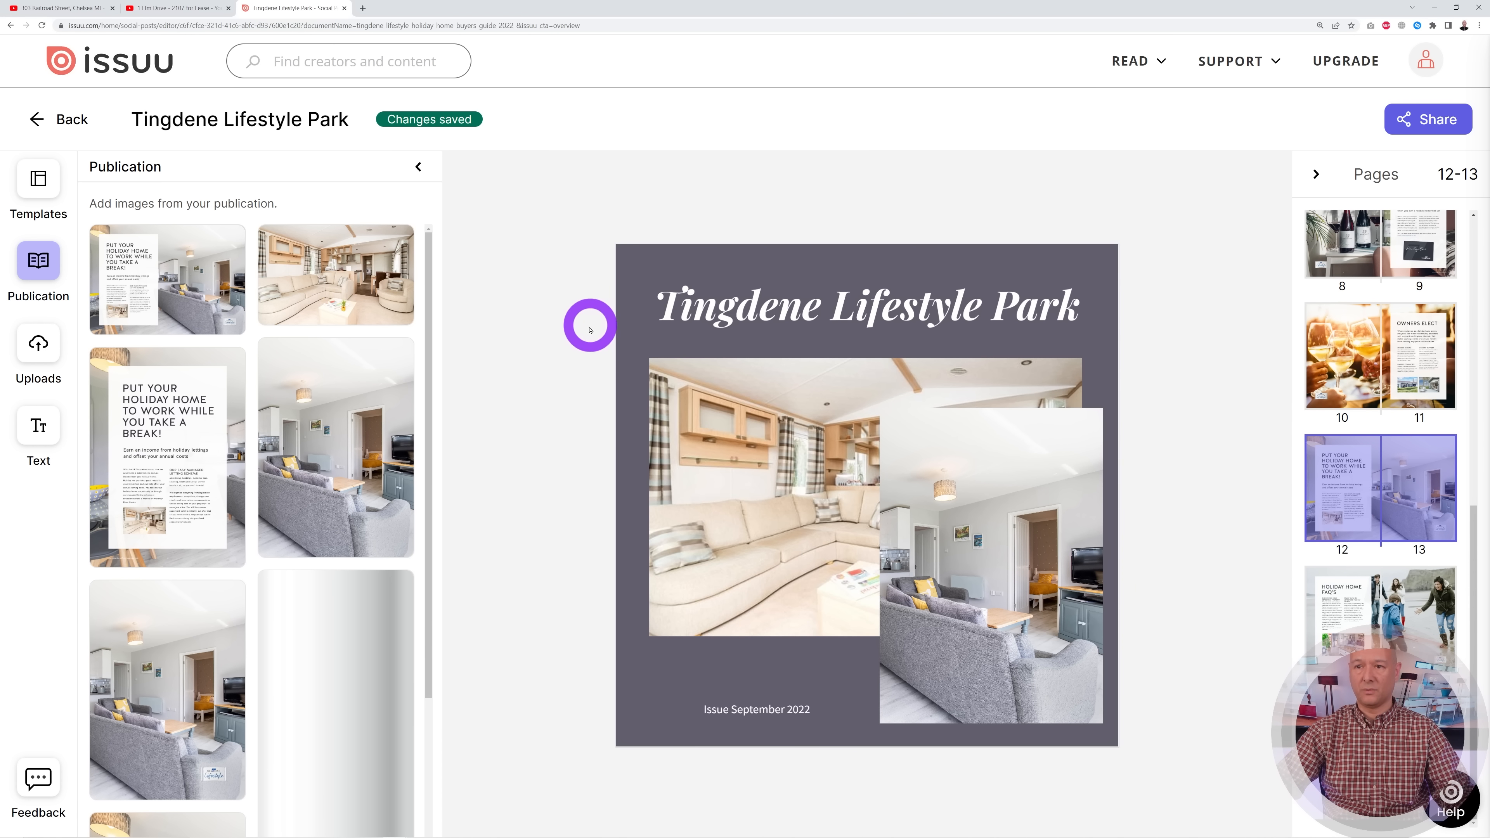
Download the finished social post as an image, check the downloaded file in the image viewer and close it.
left_click(1418, 125)
left_click(1179, 211)
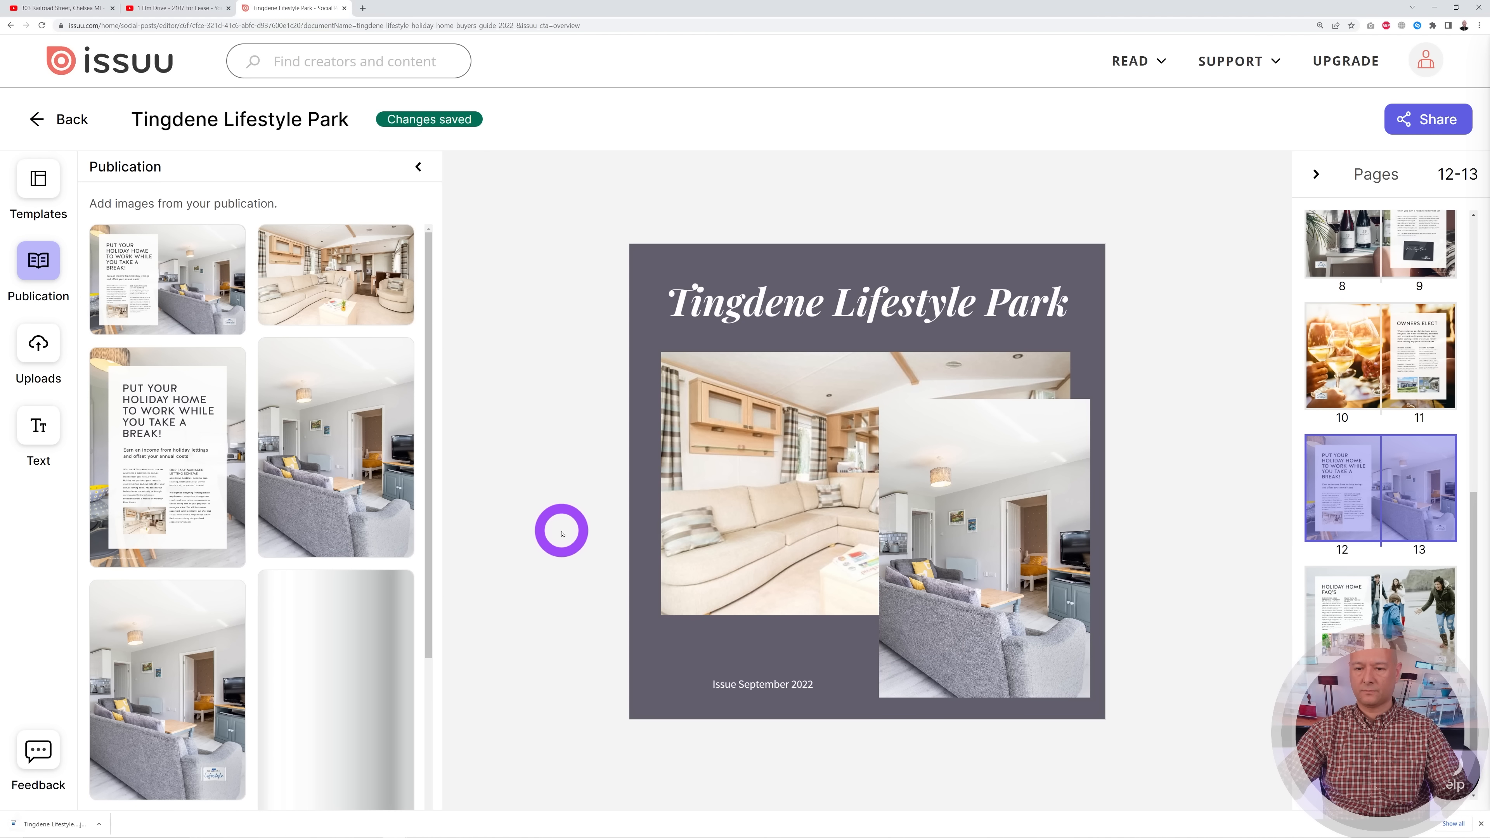
left_click(49, 824)
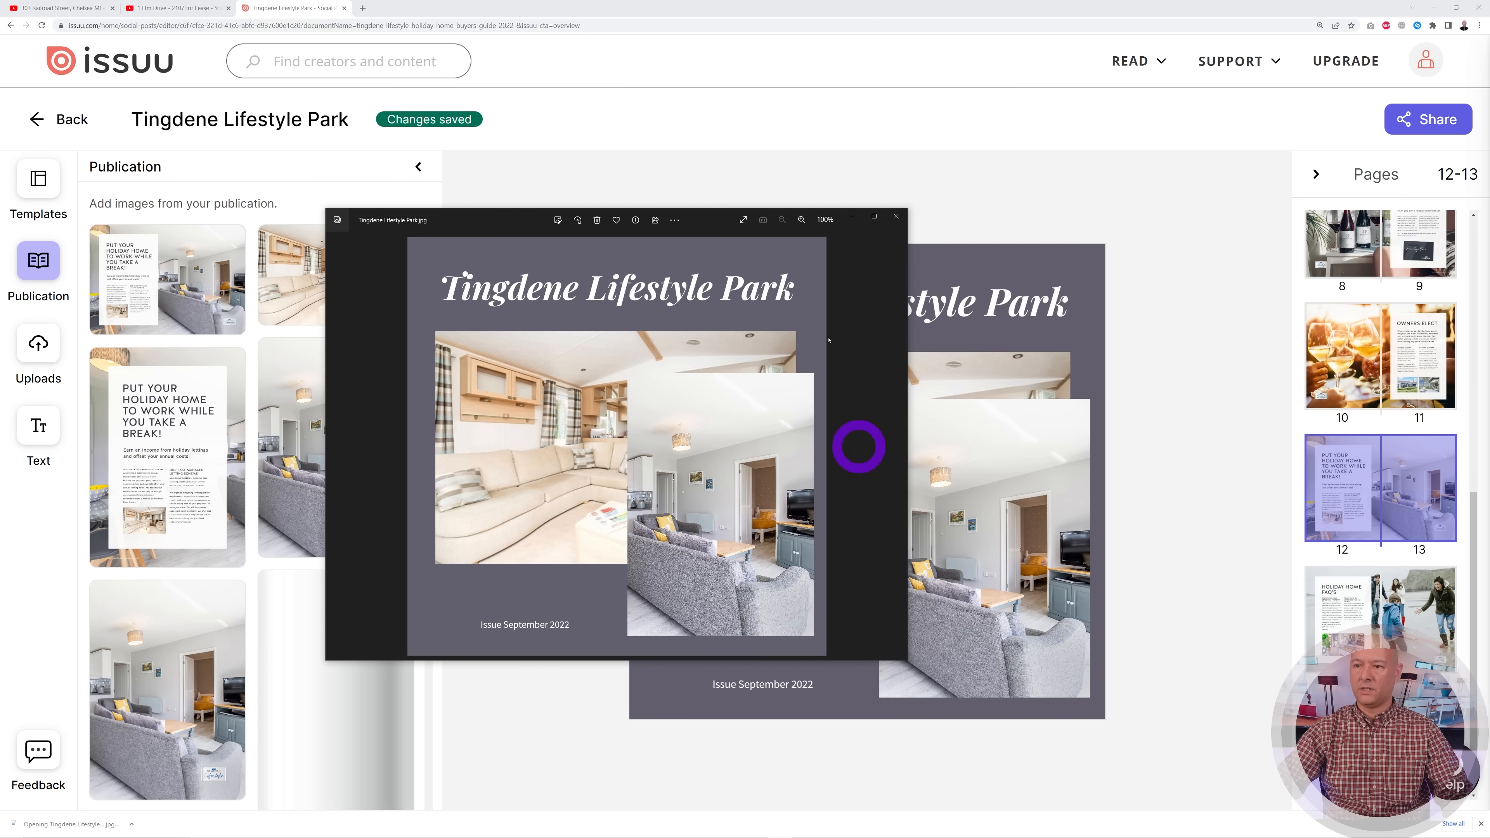
left_click(893, 216)
Leave the social post editor and open the publication's Visual Stories section.
left_click(59, 120)
left_click(147, 485)
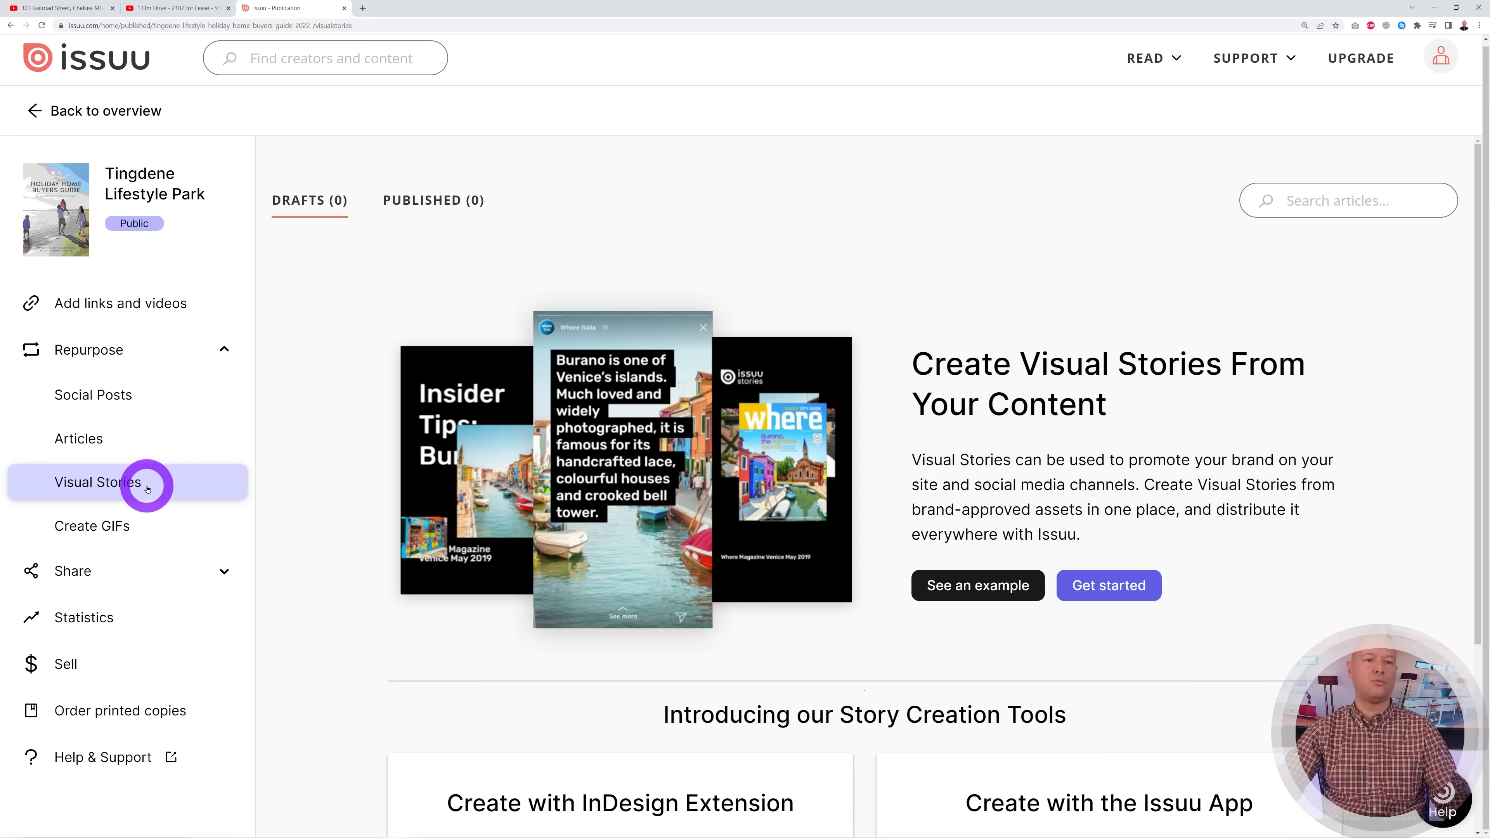